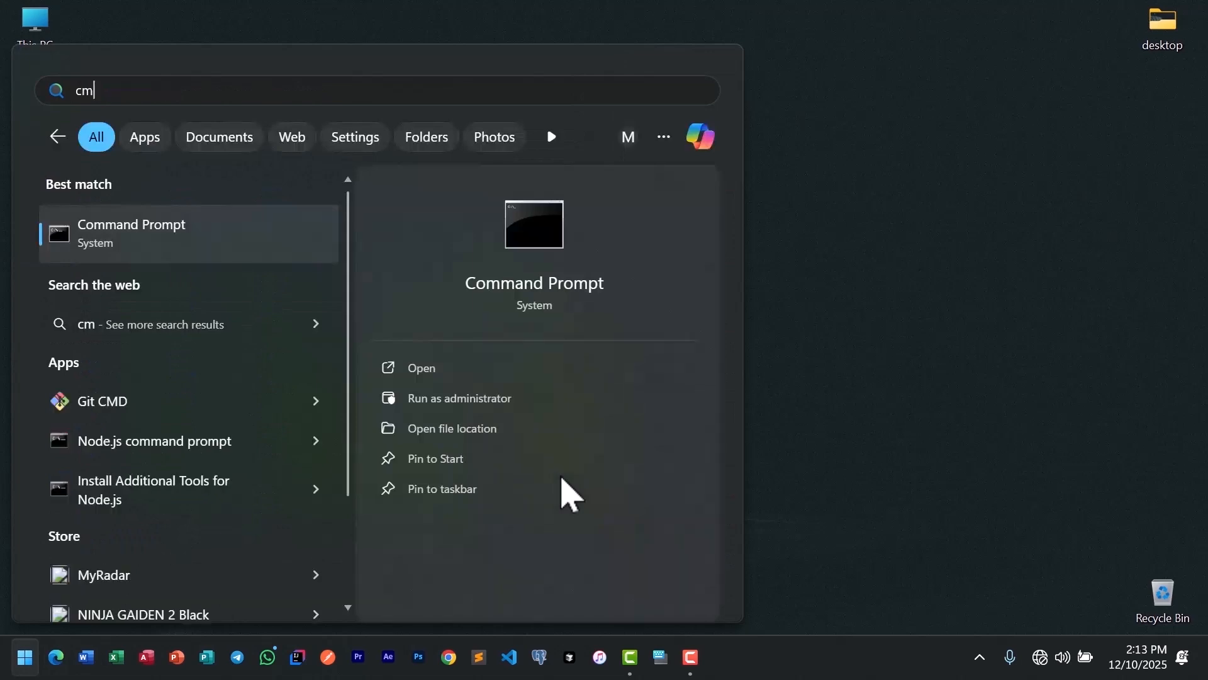
# Step: Open Command Prompt and check the installed Java version with java --version, selecting and copying the version line
pyautogui.click(191, 258)
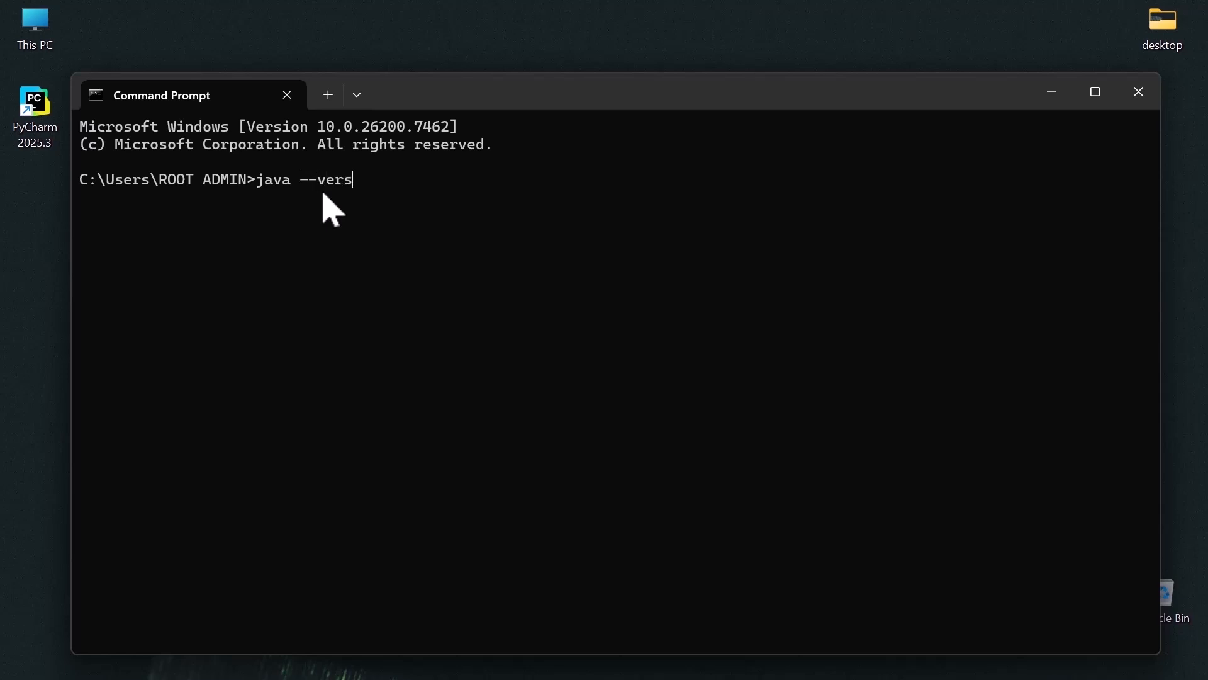
pyautogui.press('Return')
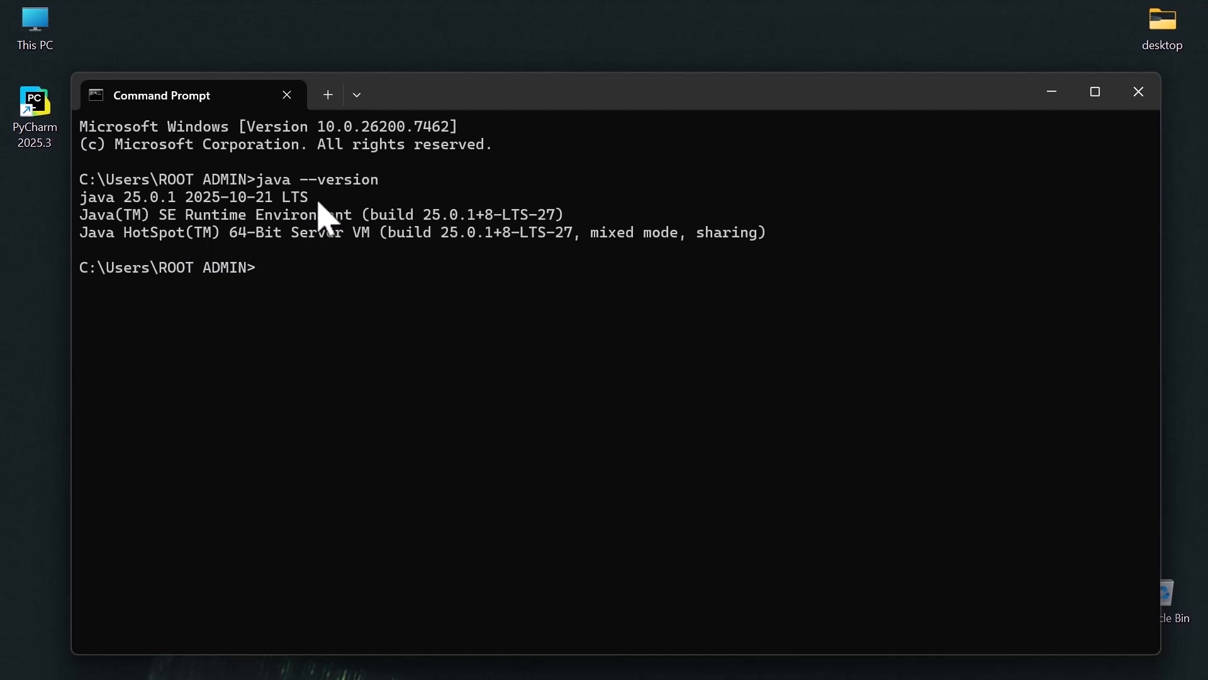
pyautogui.moveTo(316, 199); pyautogui.dragTo(60, 207)
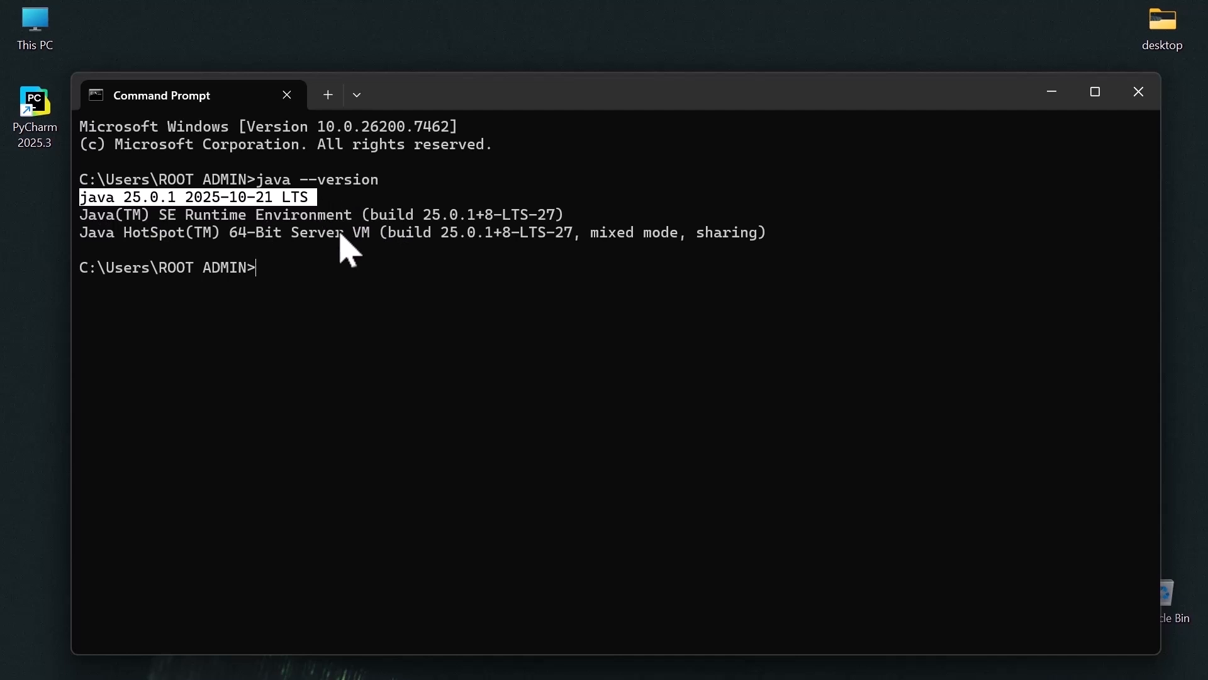
pyautogui.hotkey('ctrl', 'c')
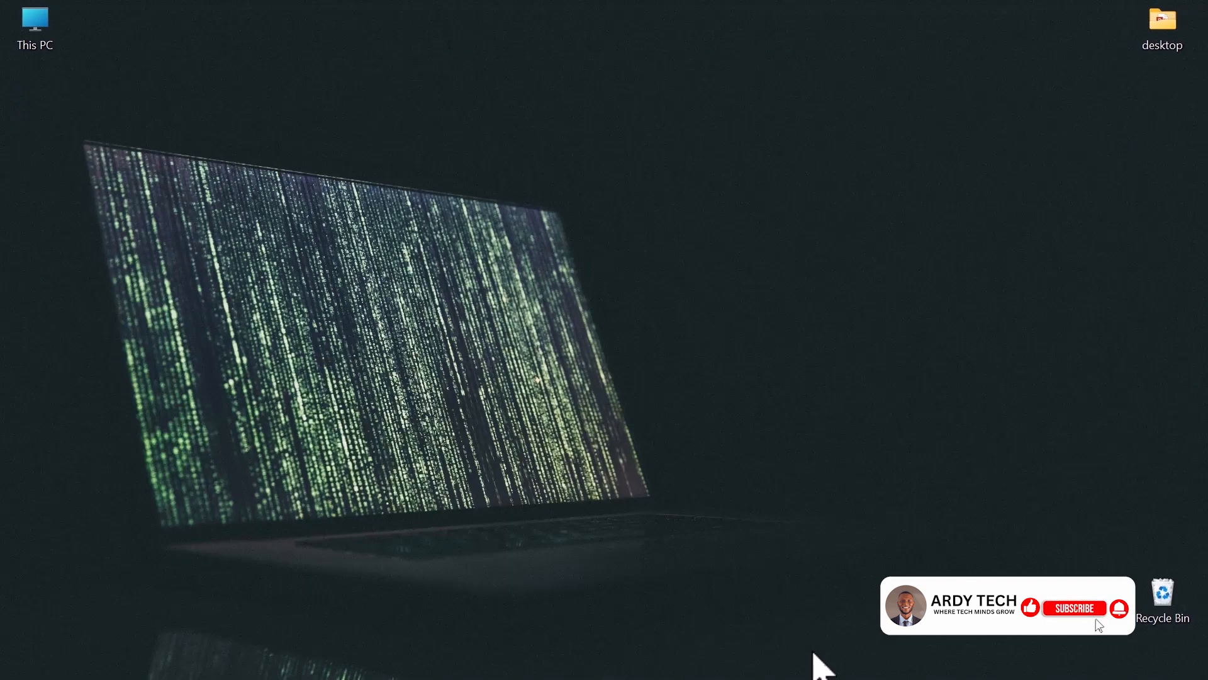
# Step: Switch to Chrome, search for "jdk download" and open Oracle's Java Downloads page
pyautogui.moveTo(818, 677)
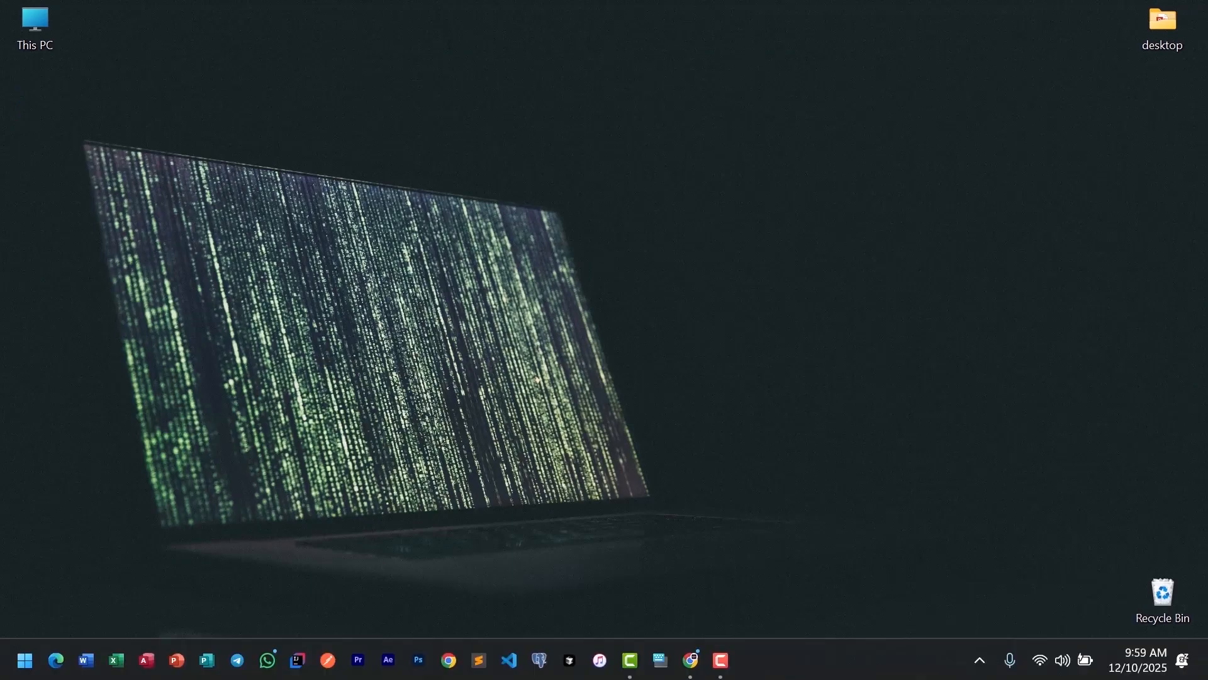
pyautogui.click(692, 661)
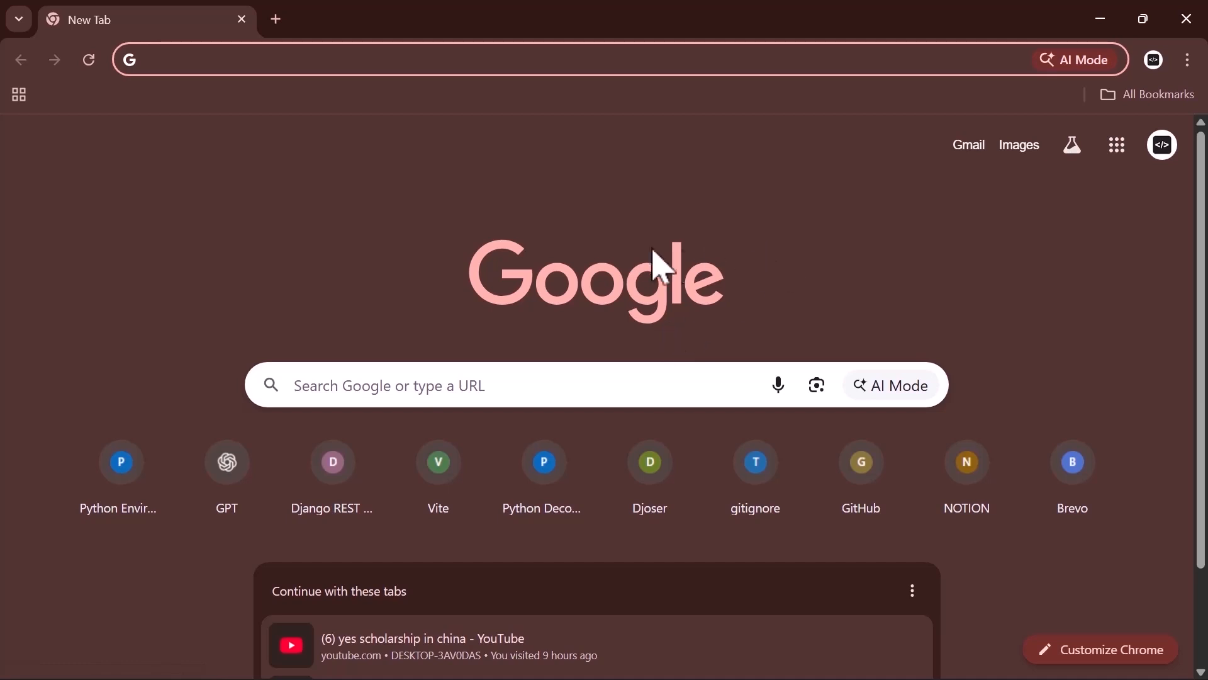
pyautogui.click(445, 61)
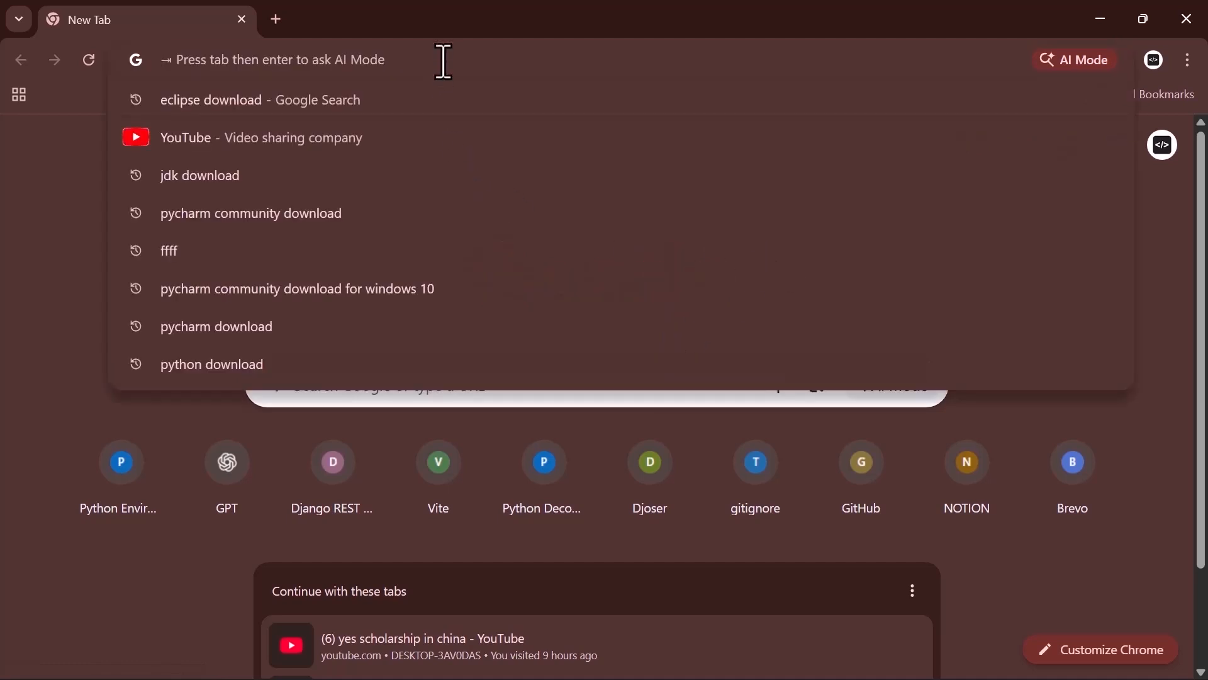
pyautogui.write('jdk download')
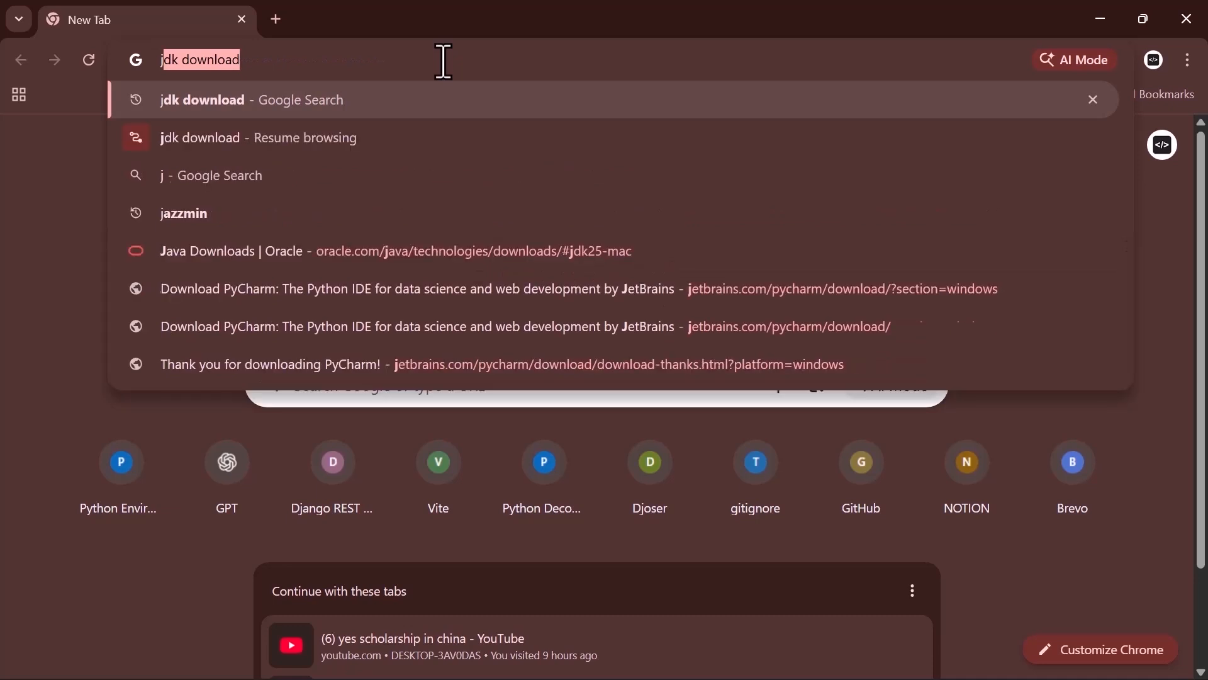
pyautogui.press('Return')
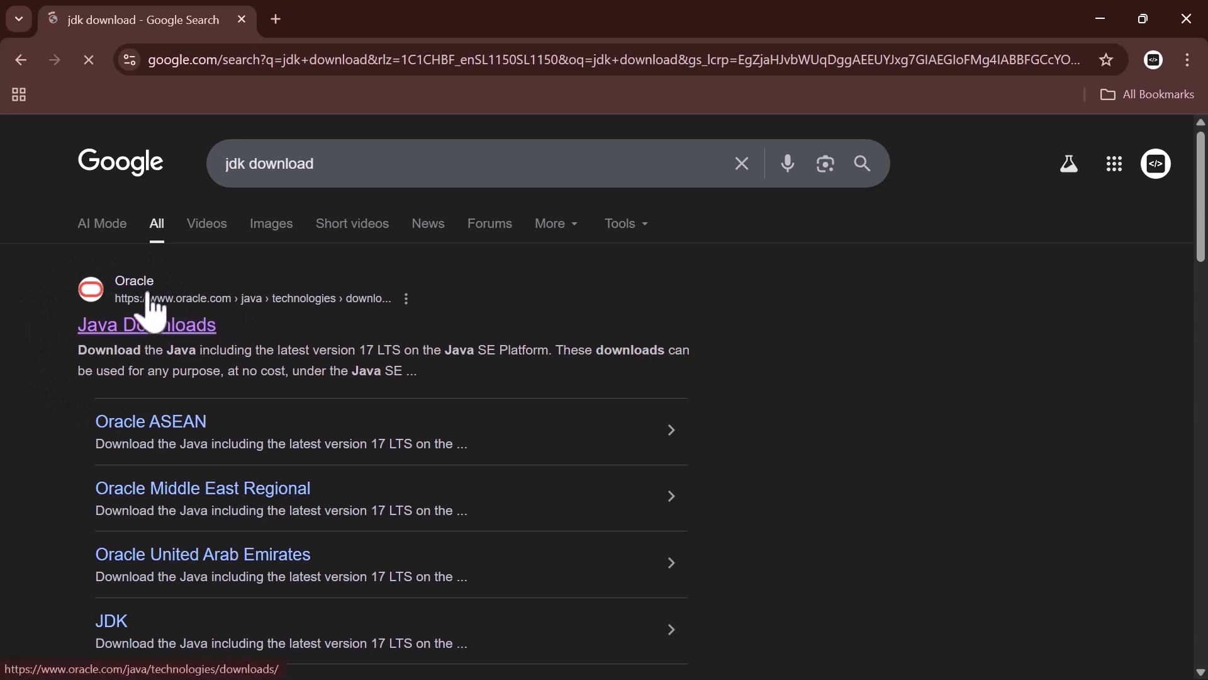
pyautogui.click(128, 329)
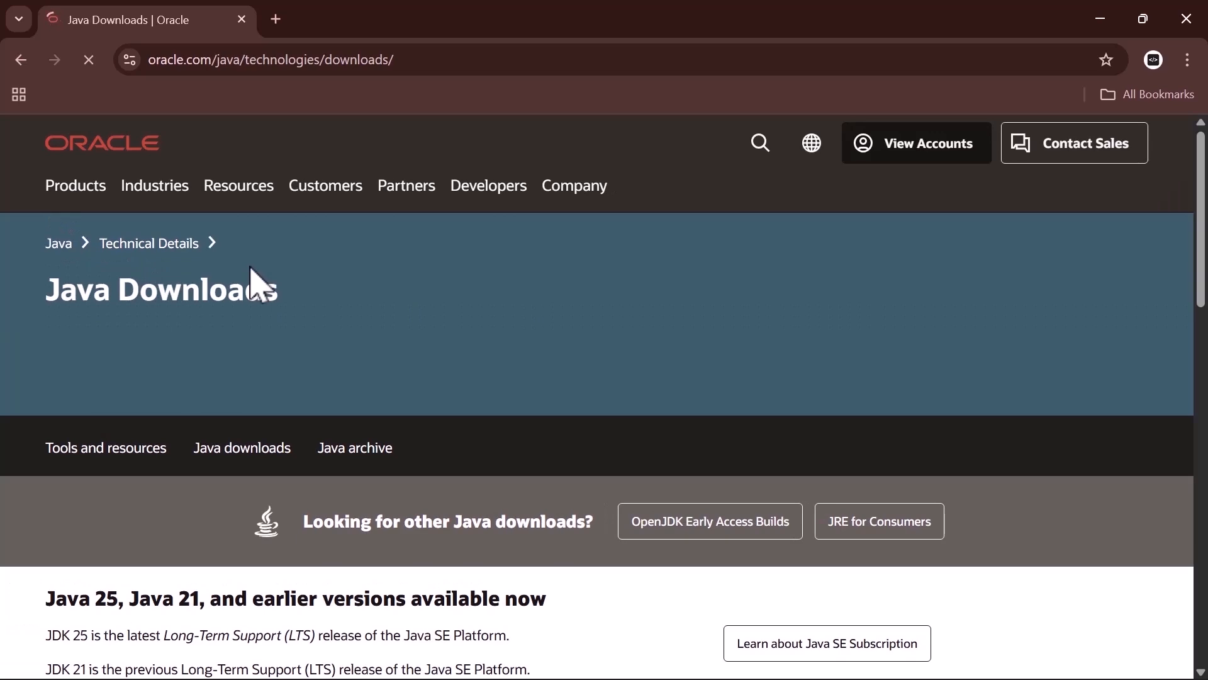
# Step: Find the JDK 25 downloads for Windows and download the x64 Installer
pyautogui.scroll(-9, 248, 271)
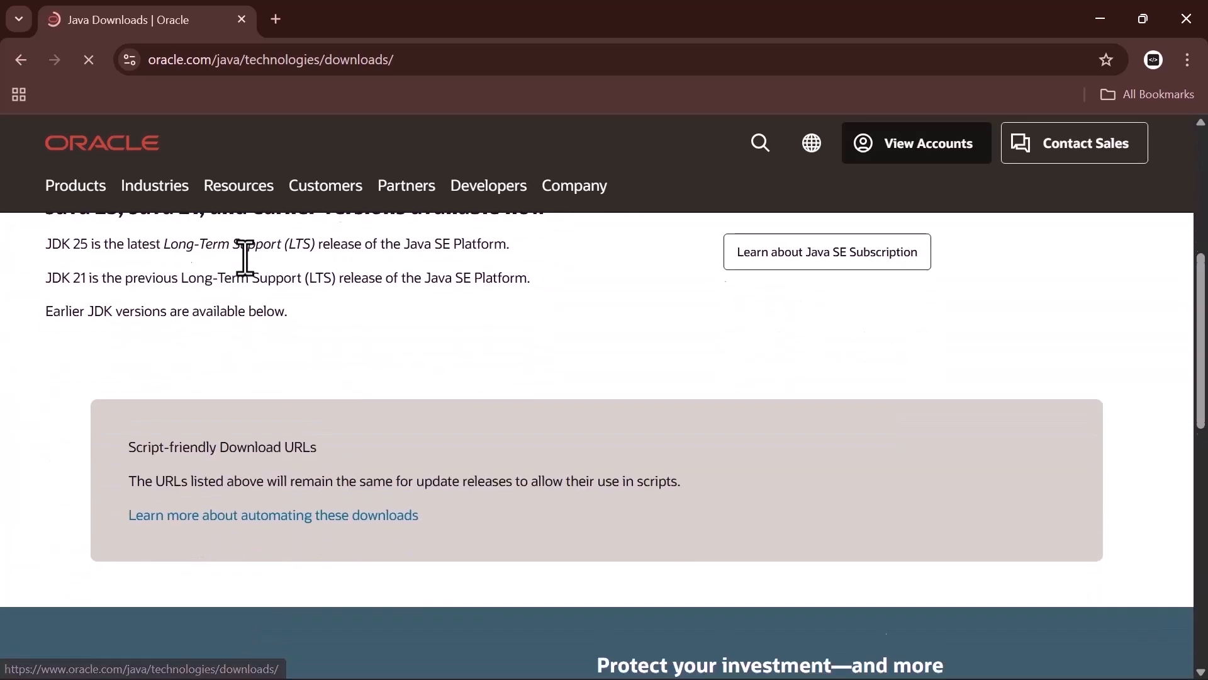
pyautogui.scroll(-6, 230, 351)
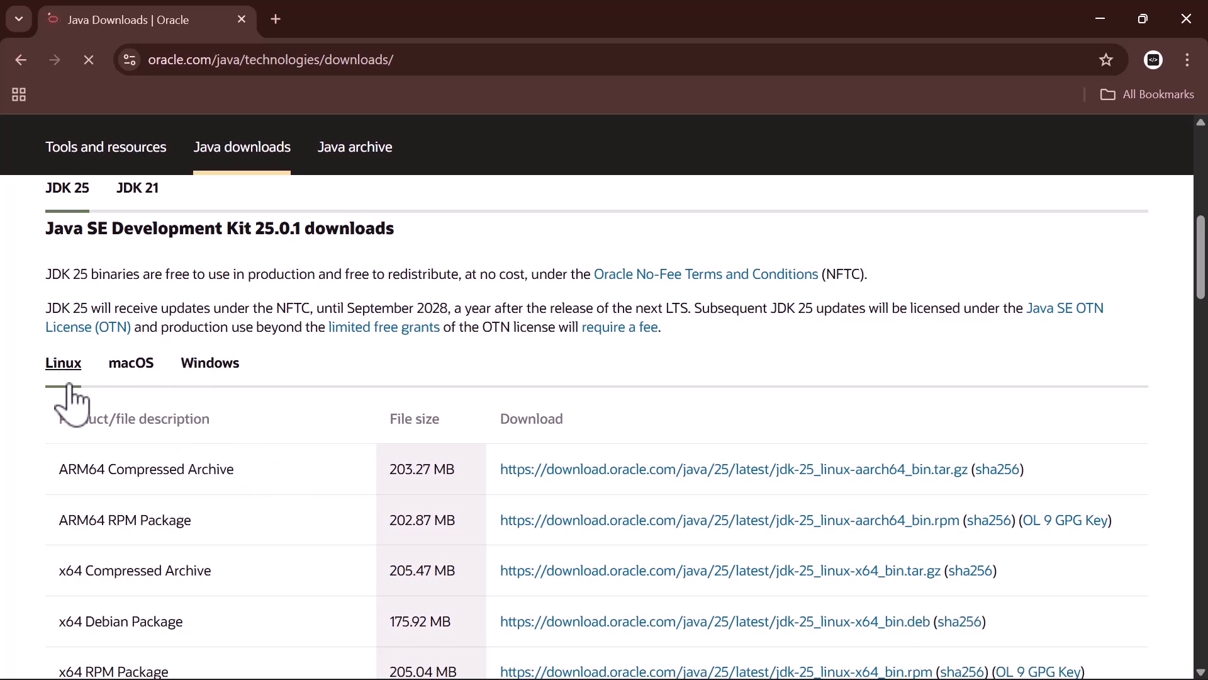
pyautogui.scroll(-1, 182, 456)
pyautogui.scroll(1, 179, 554)
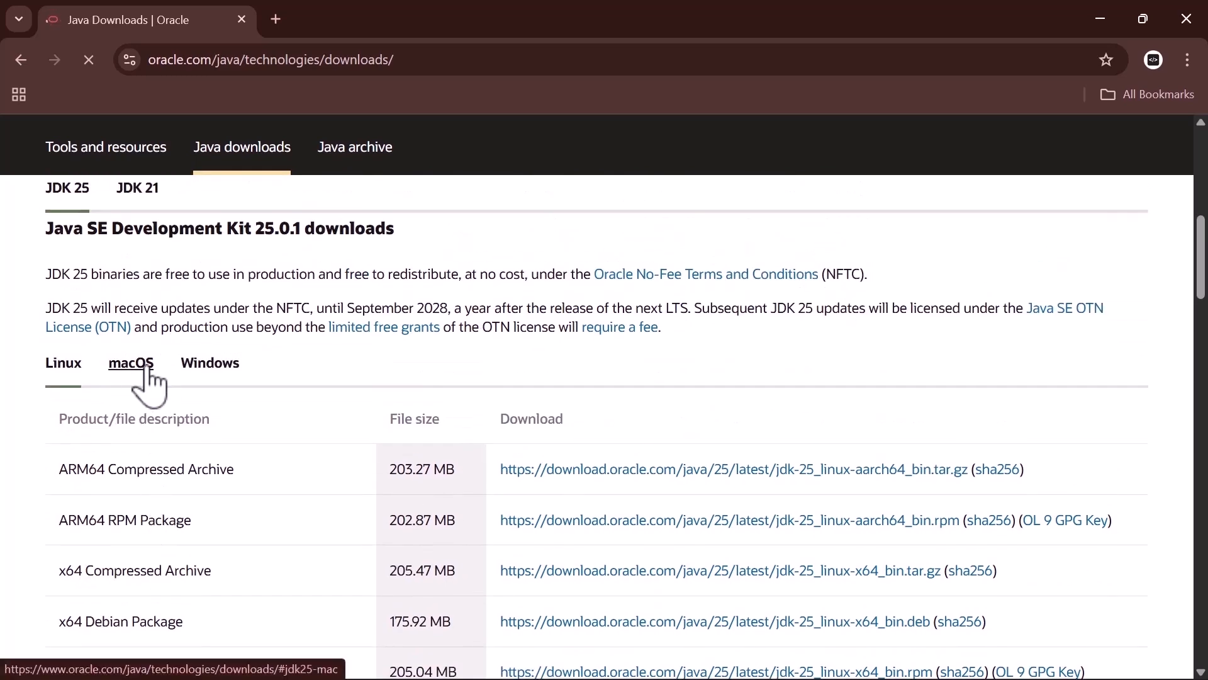
pyautogui.click(146, 371)
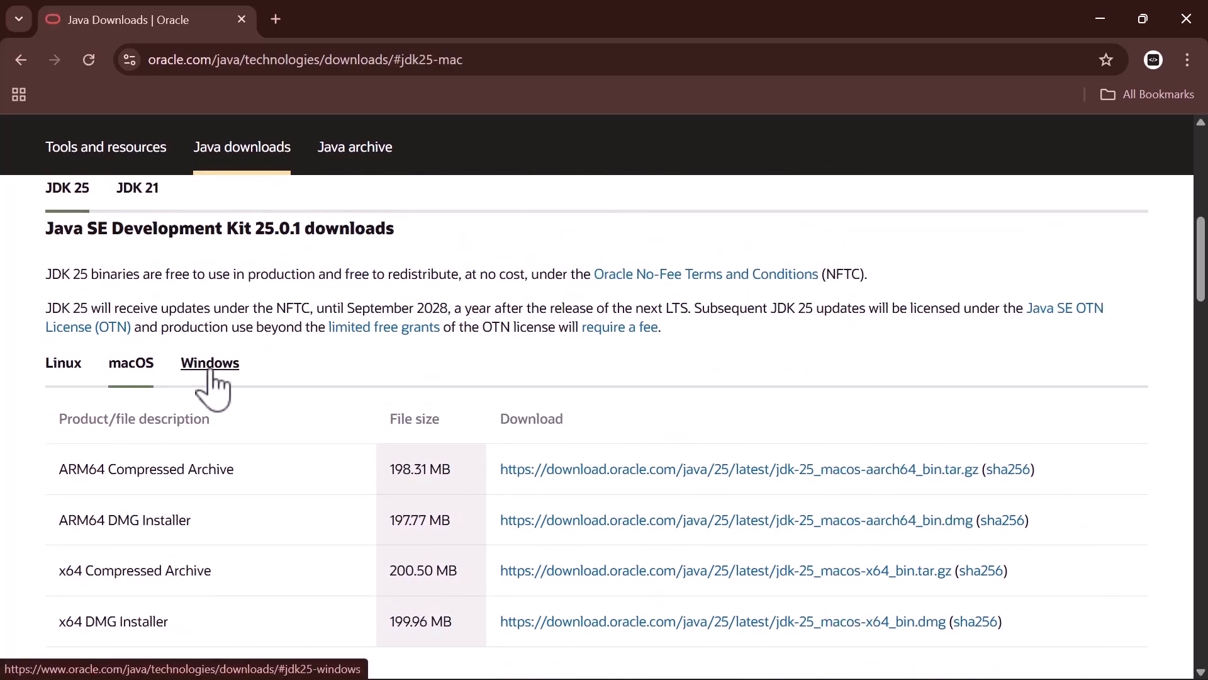
pyautogui.click(211, 373)
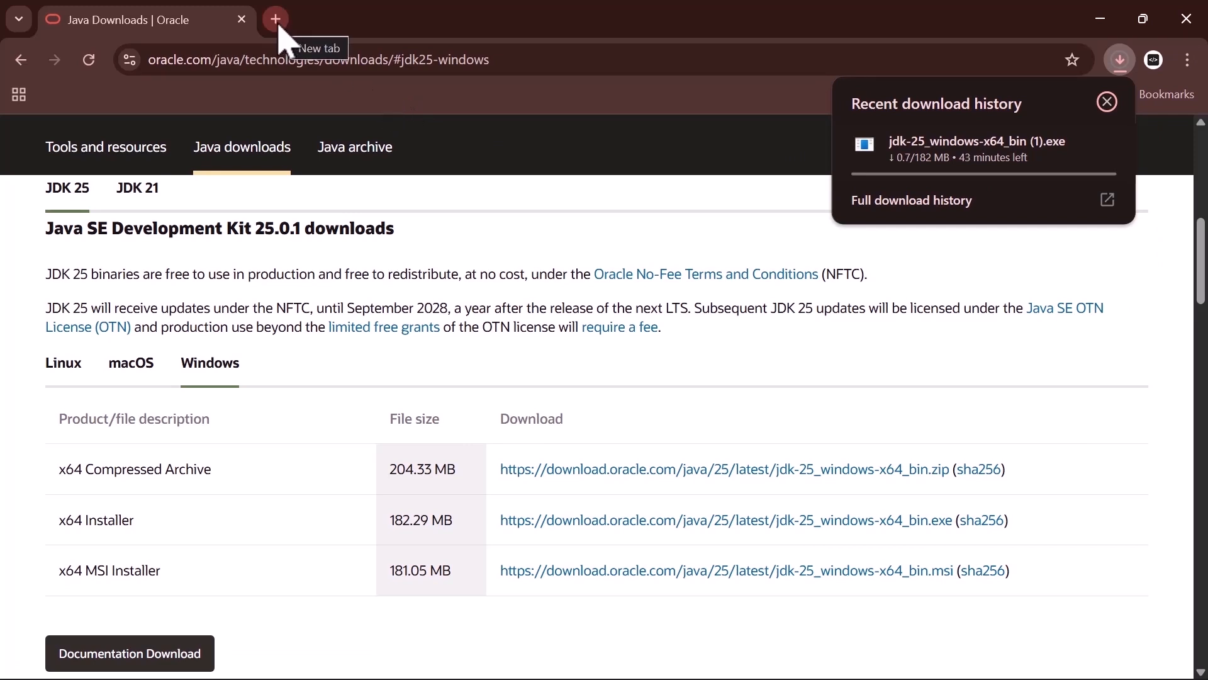
# Step: Search for "eclipse download" in a new browser tab and open the Eclipse Foundation downloads page
pyautogui.click(278, 21)
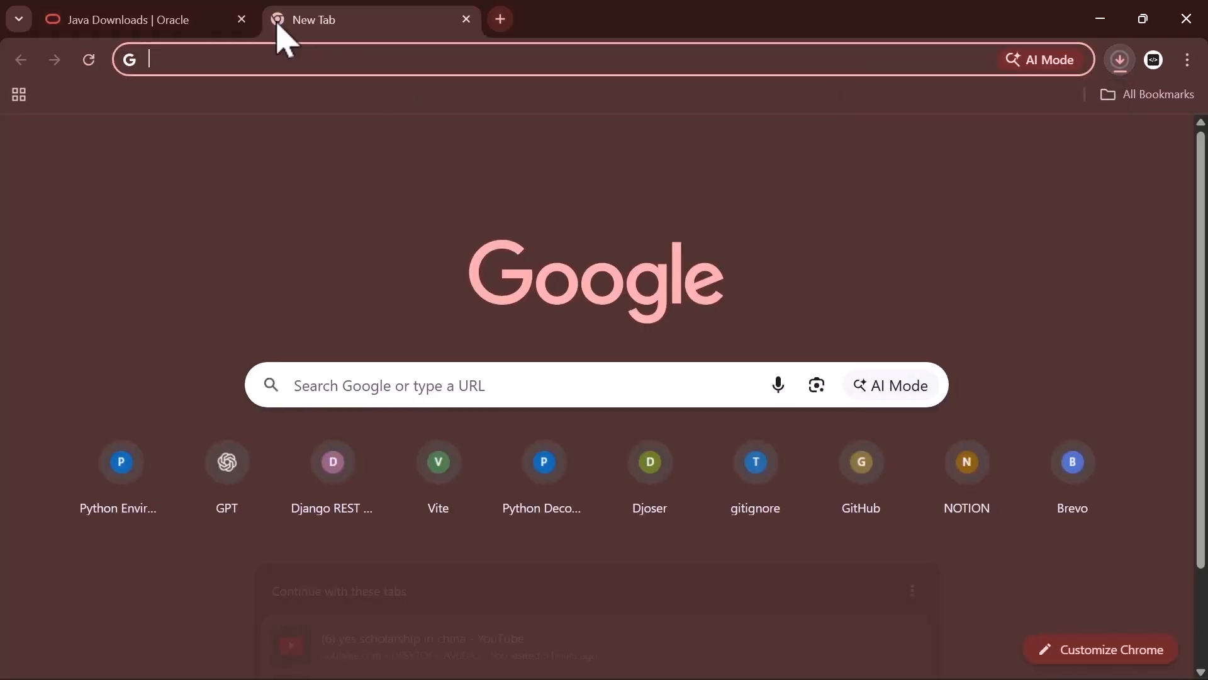
pyautogui.click(327, 59)
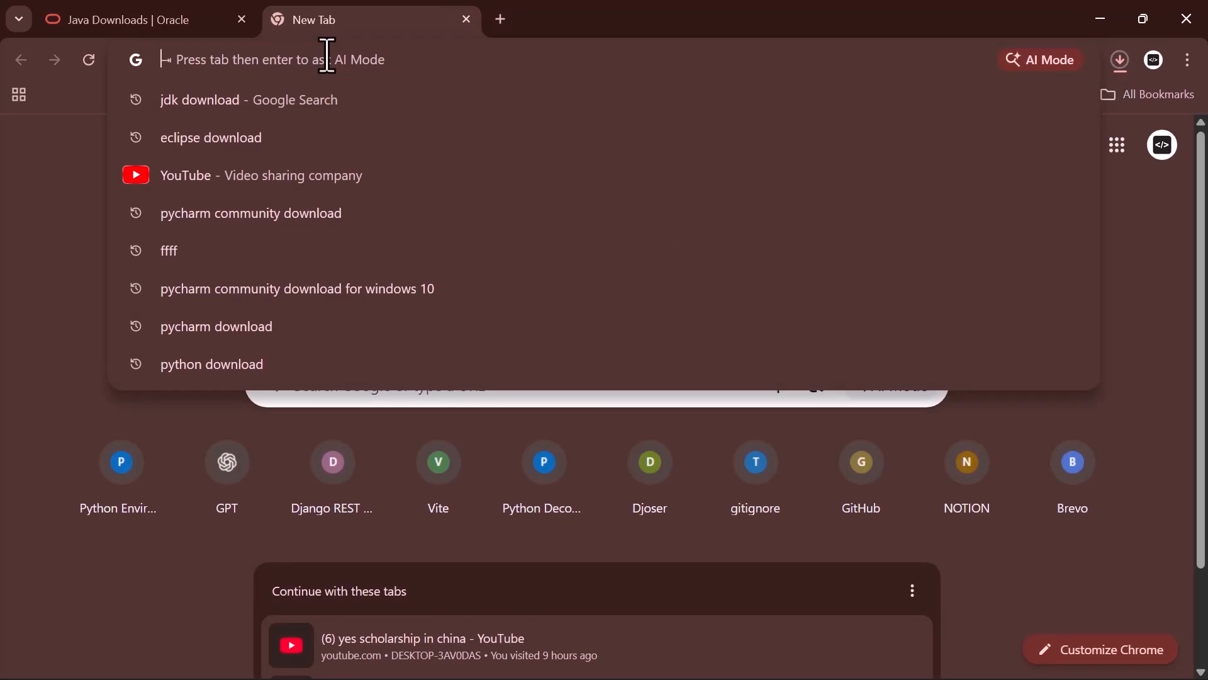
pyautogui.write('eclipse download')
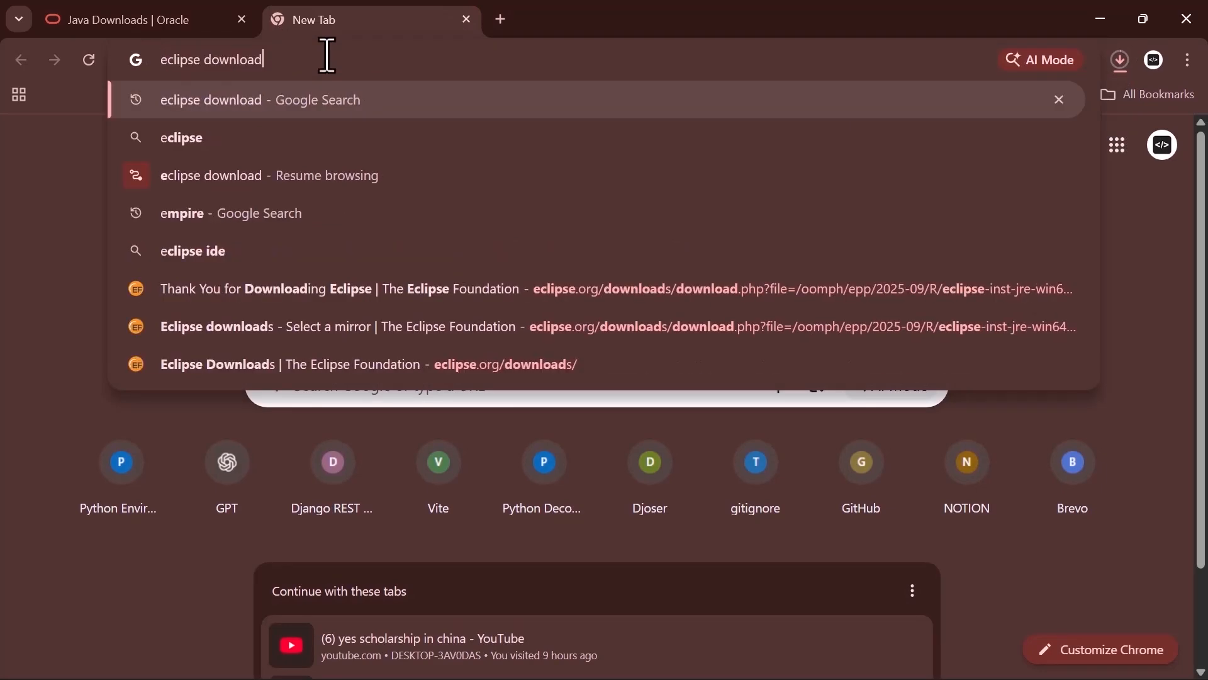
pyautogui.press('Return')
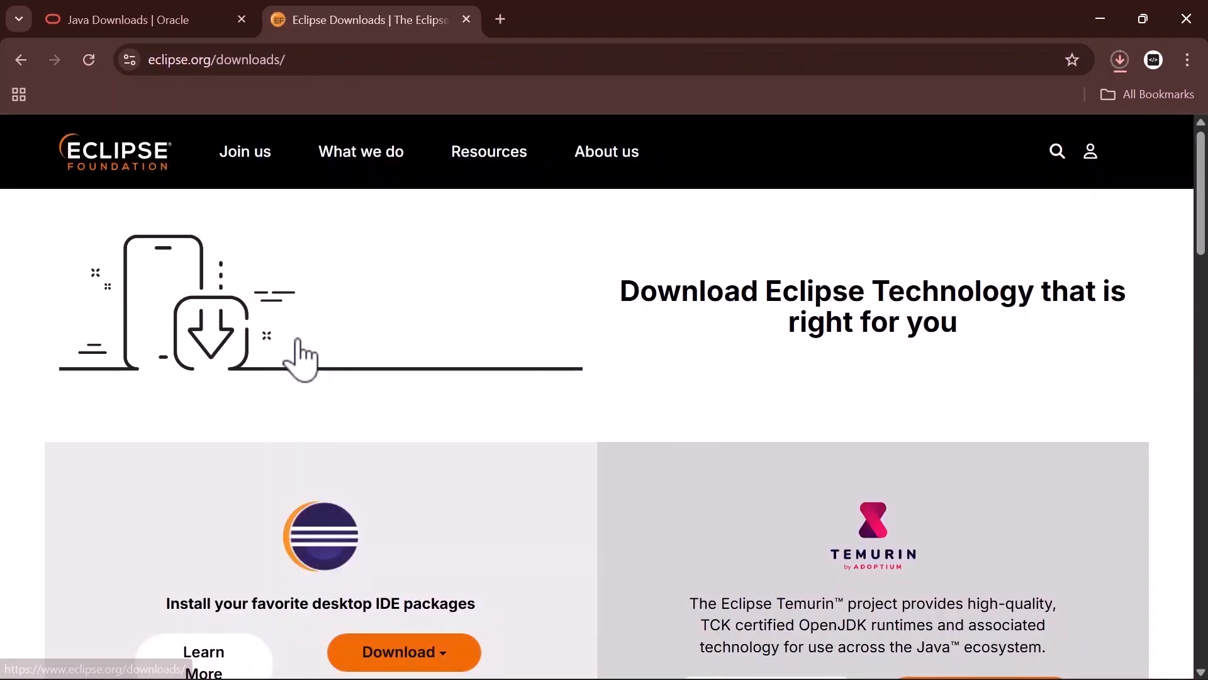
# Step: Download the x86_64 desktop IDE installer, eclipse-inst-jre-win64.exe, from the offered mirror
pyautogui.scroll(-5, 316, 351)
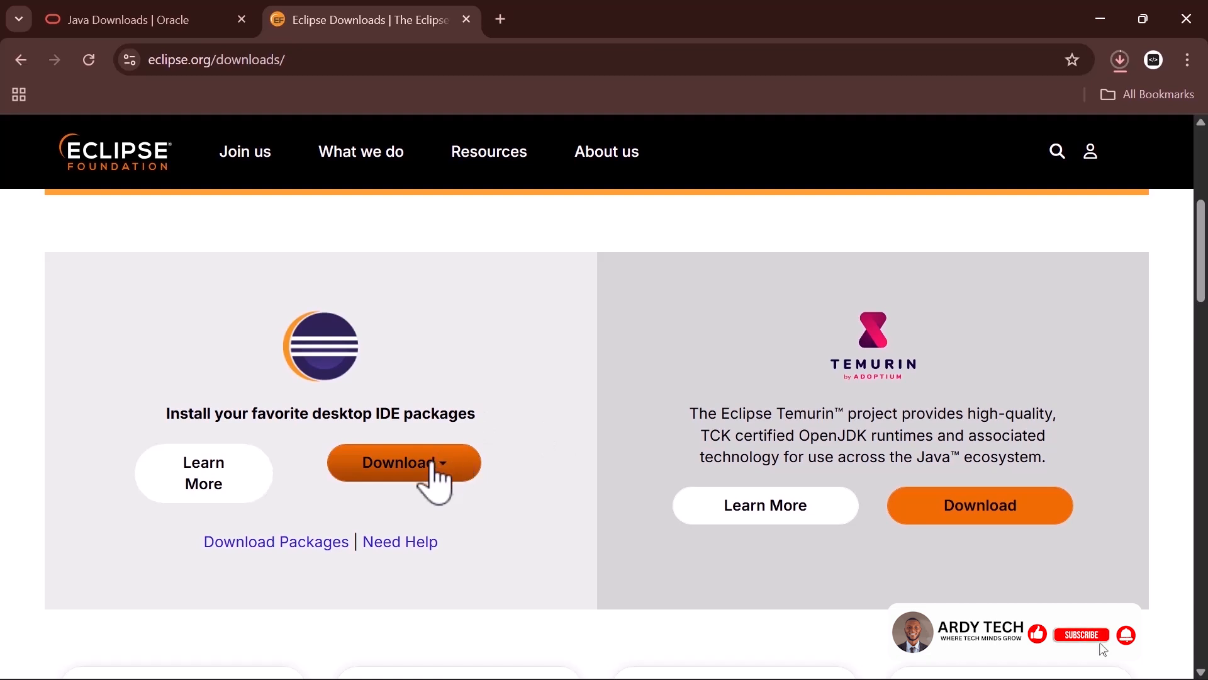
pyautogui.click(434, 466)
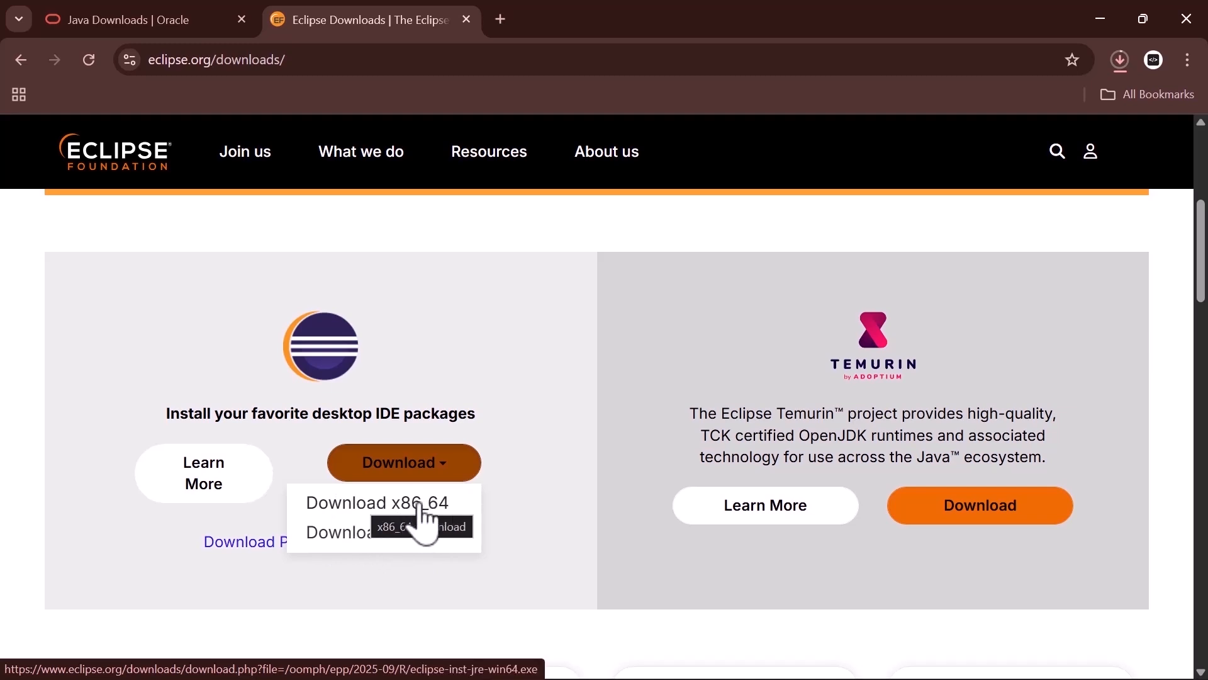
pyautogui.click(367, 503)
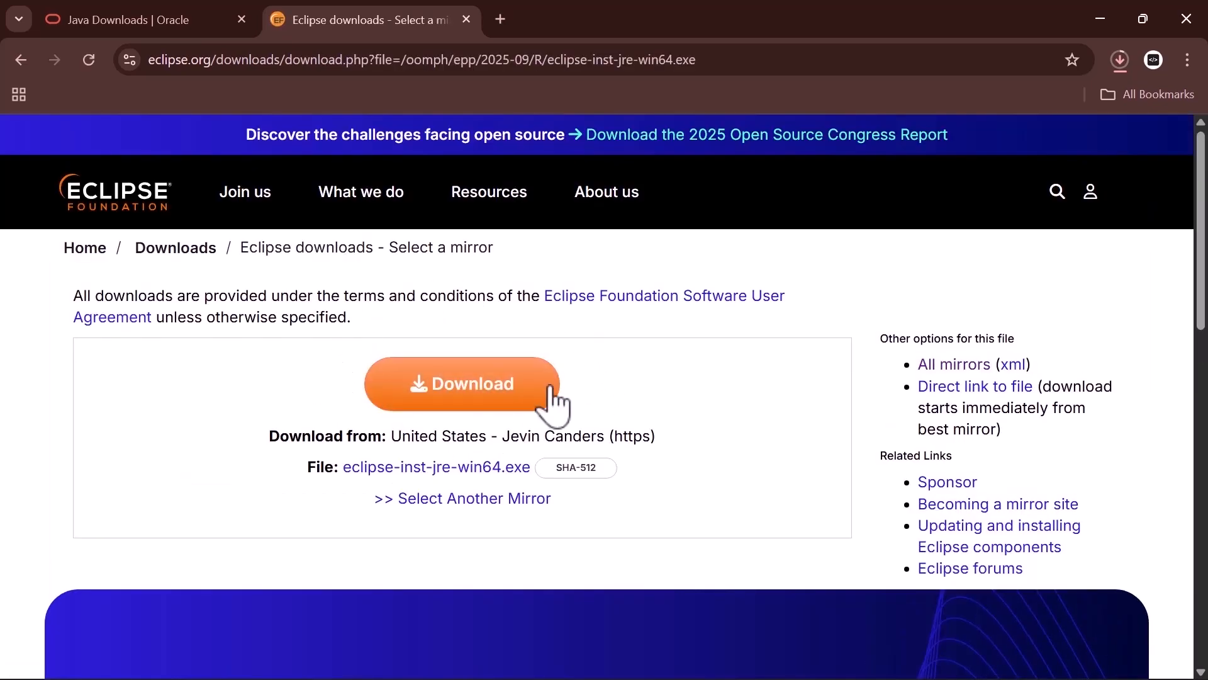
pyautogui.click(473, 387)
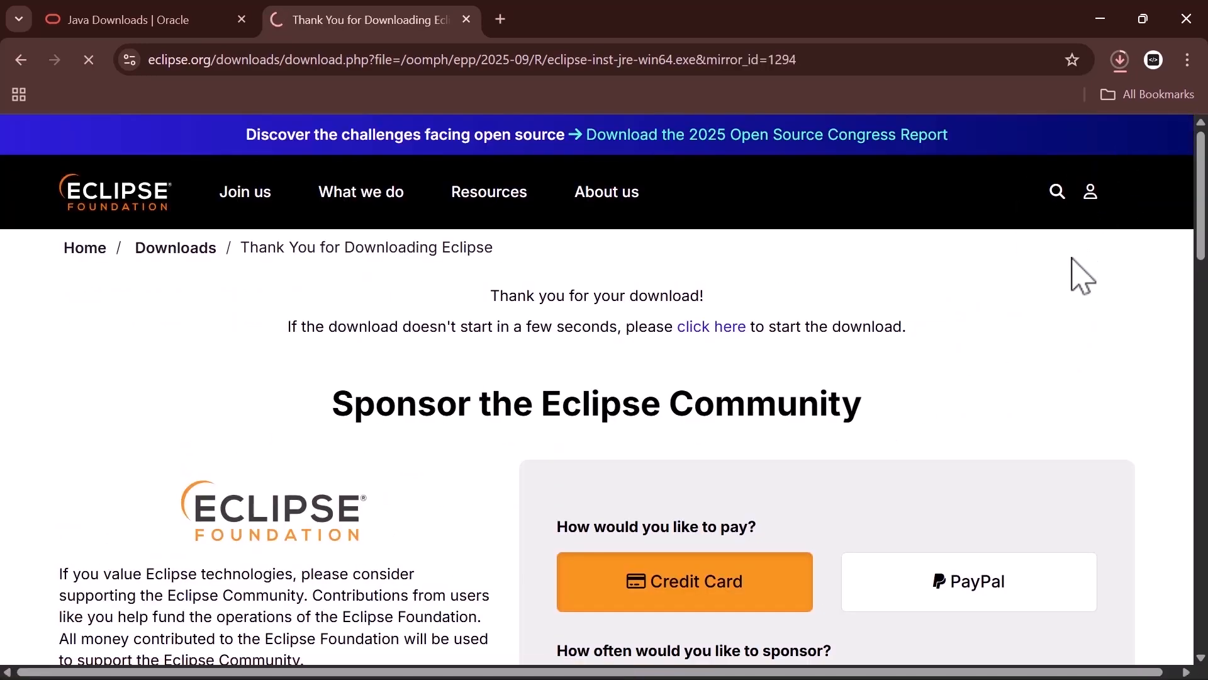
# Step: Show the downloaded Eclipse installer in its folder, minimize the browser and widen the Downloads window
pyautogui.click(1122, 61)
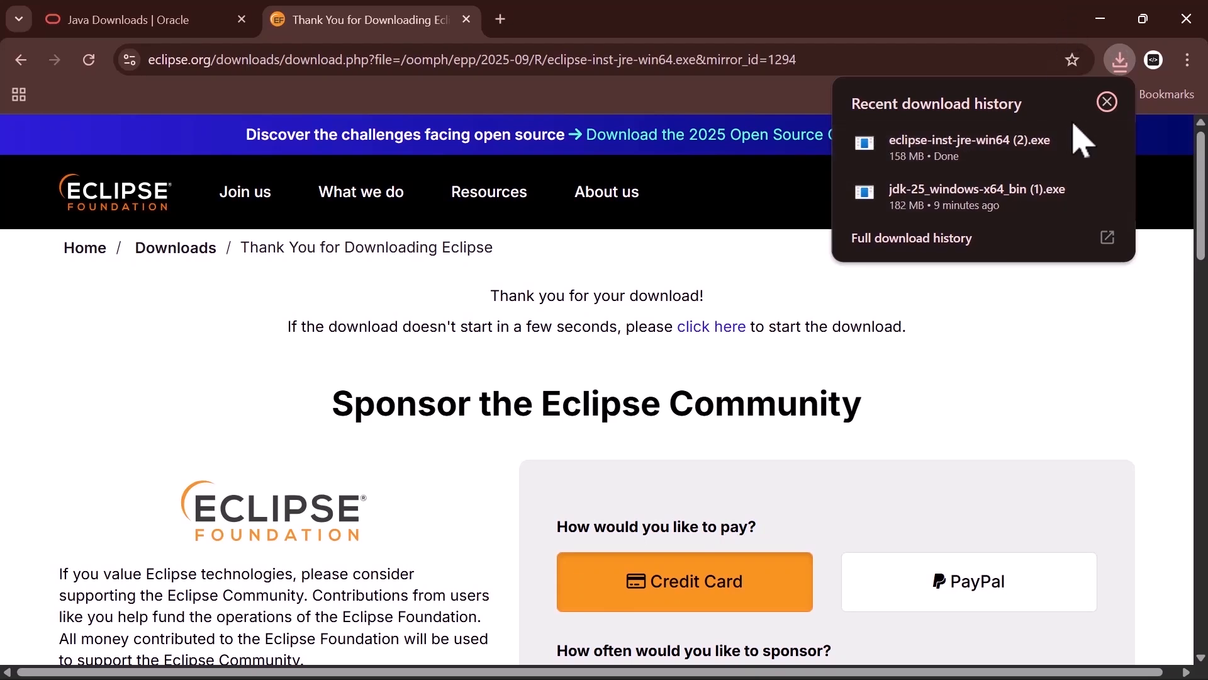
pyautogui.moveTo(1073, 148)
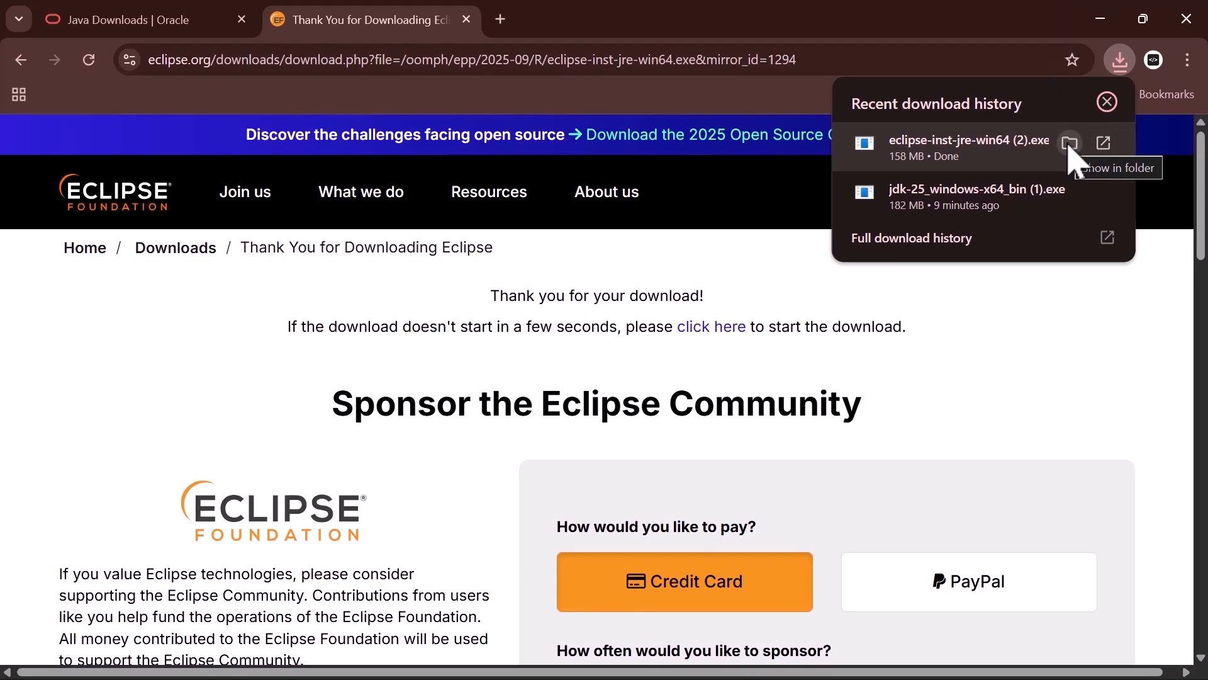
pyautogui.click(1070, 145)
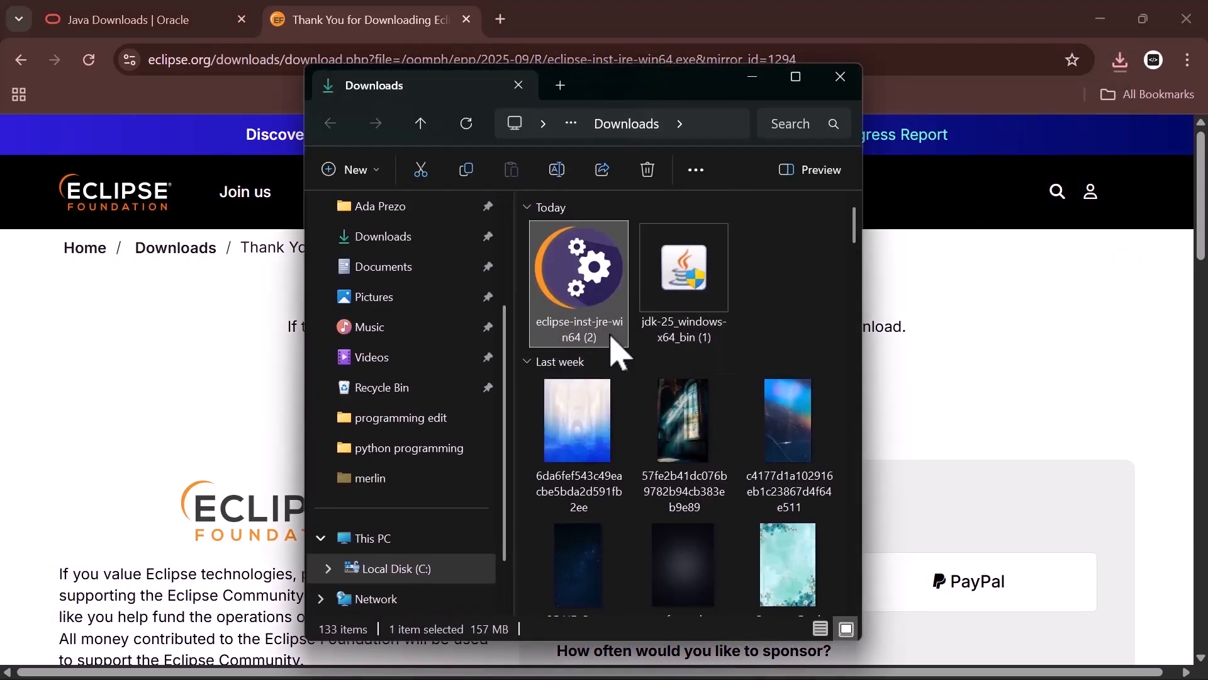
pyautogui.click(1106, 5)
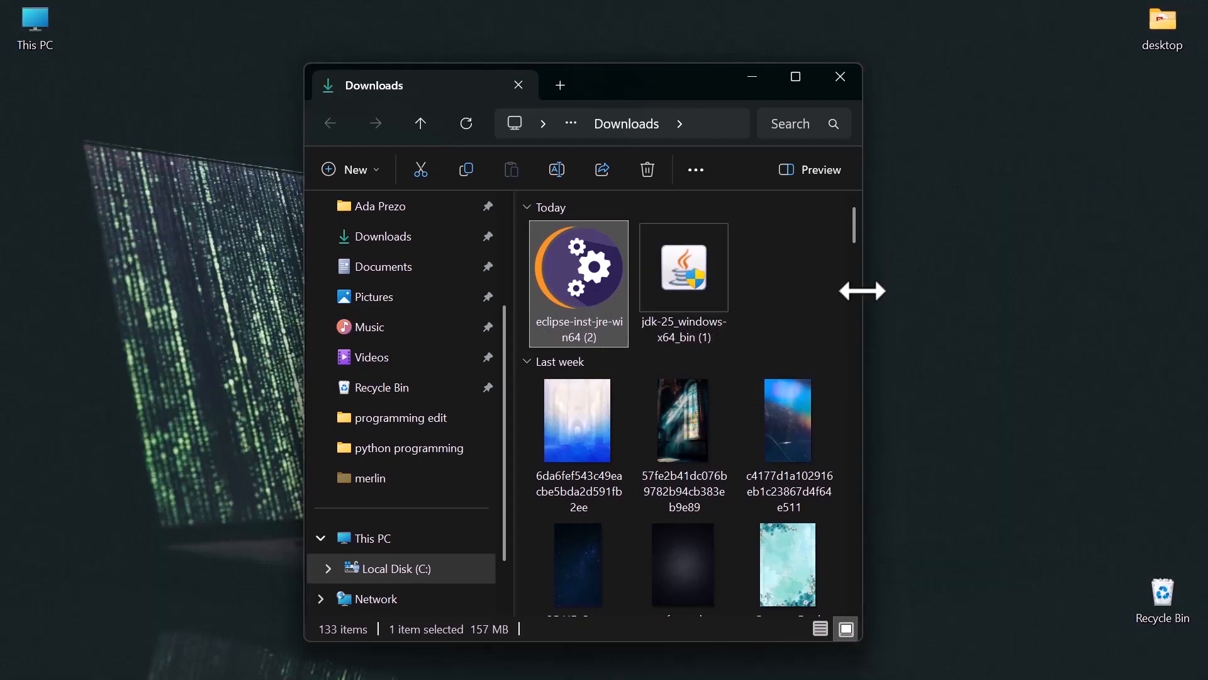
pyautogui.moveTo(862, 290); pyautogui.dragTo(931, 290)
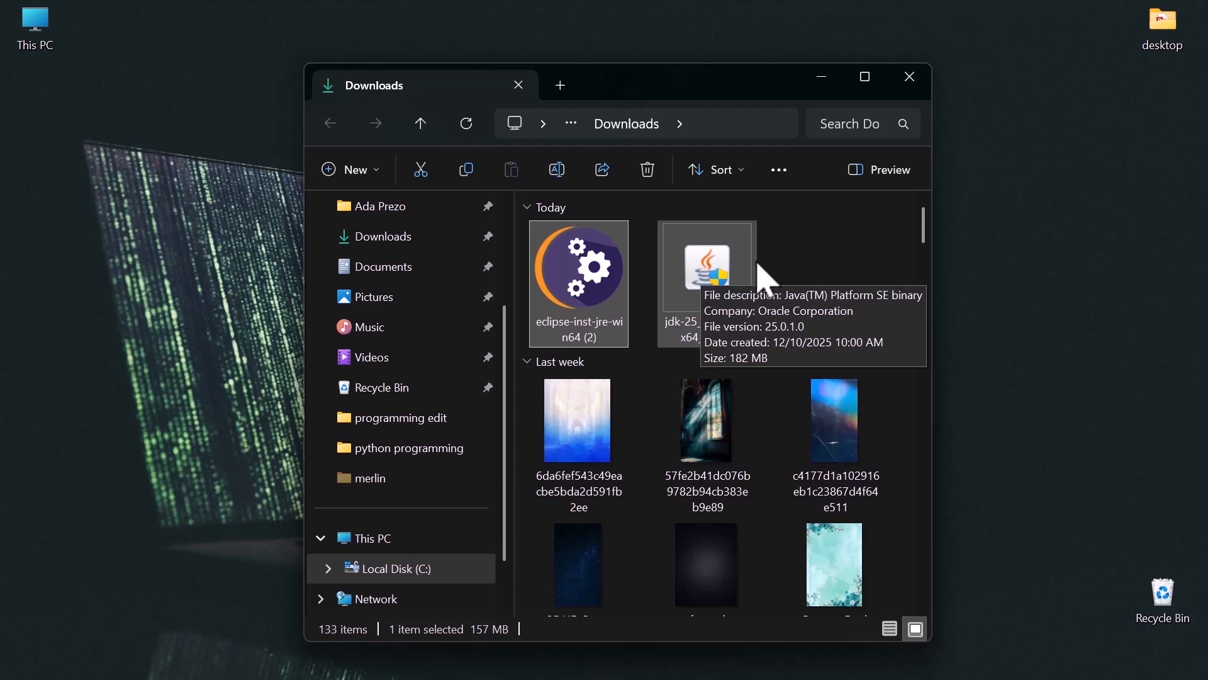
# Step: Run the jdk-25_windows-x64_bin (1) installer, install JDK 25.0.1 to the default C:\Program Files\Java\jdk-25\ folder and close the wizard
pyautogui.click(703, 282)
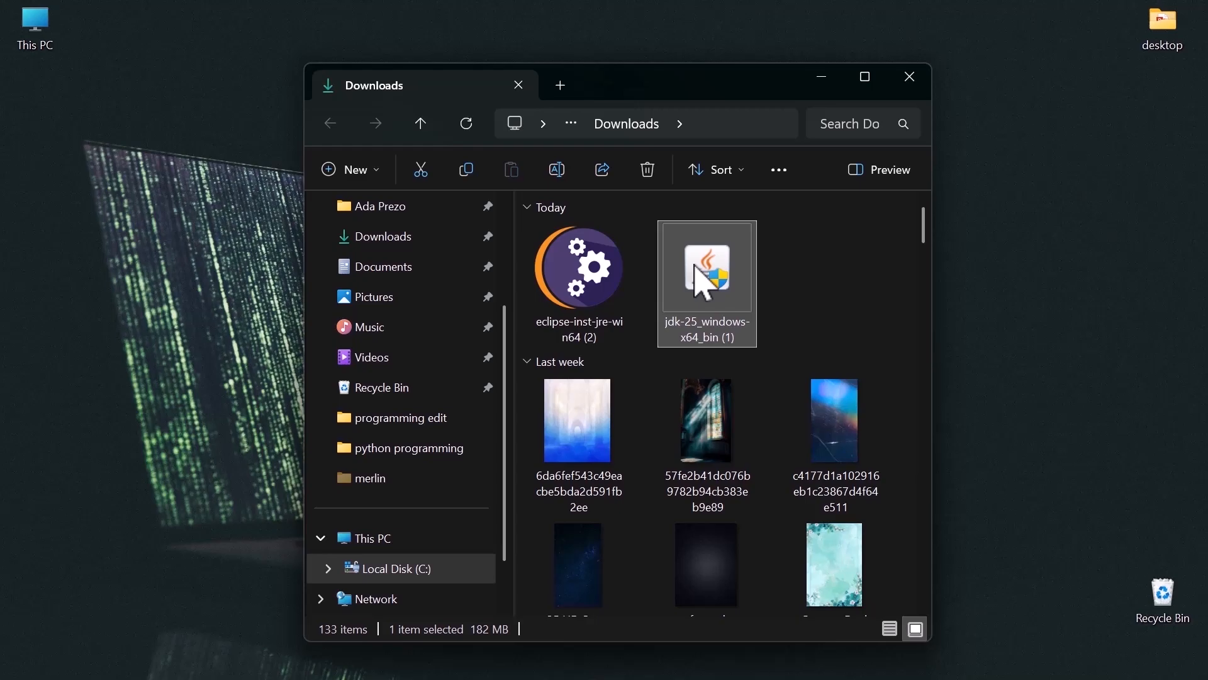
pyautogui.doubleClick(703, 282)
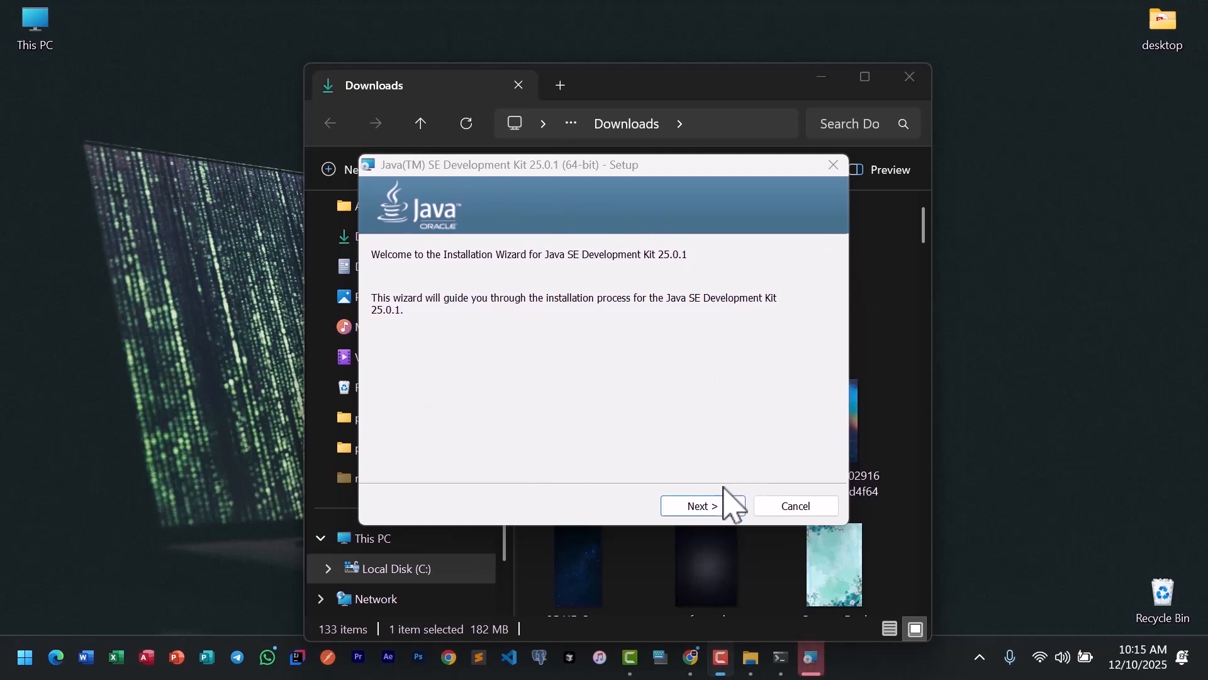
pyautogui.click(712, 502)
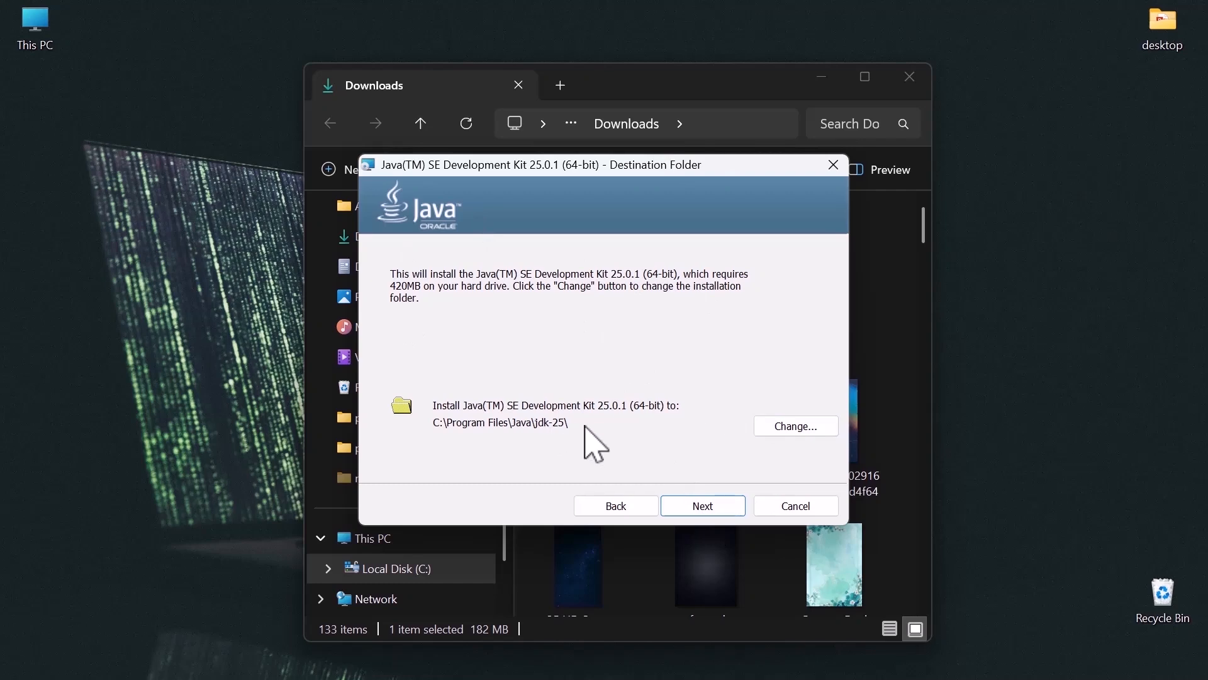
pyautogui.click(711, 508)
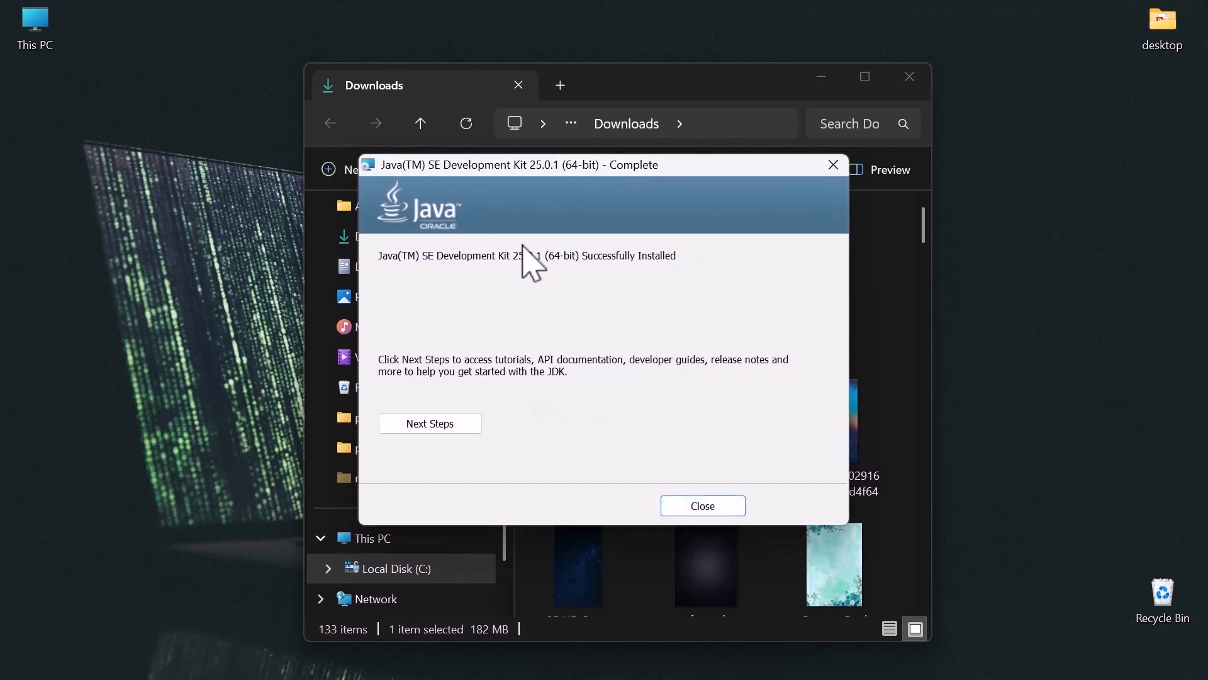
pyautogui.click(703, 505)
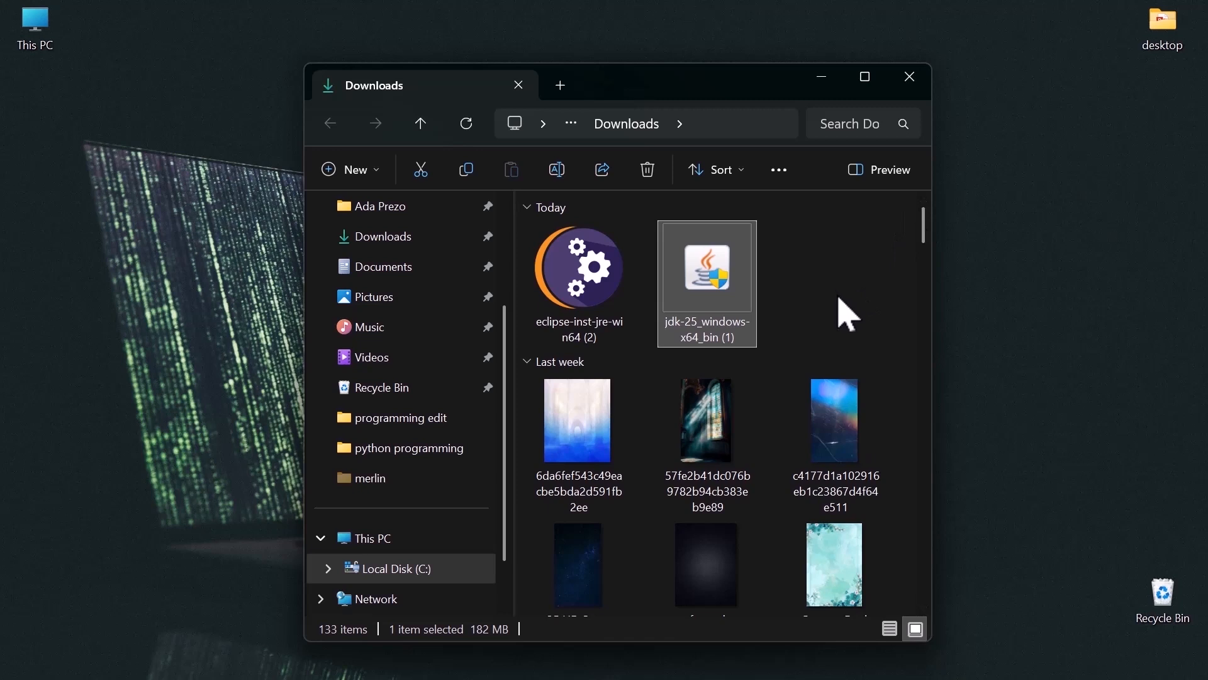
# Step: Run the eclipse-inst-jre-win64 (2) installer from the Downloads folder and allow it through the security warning
pyautogui.click(585, 297)
pyautogui.doubleClick(585, 297)
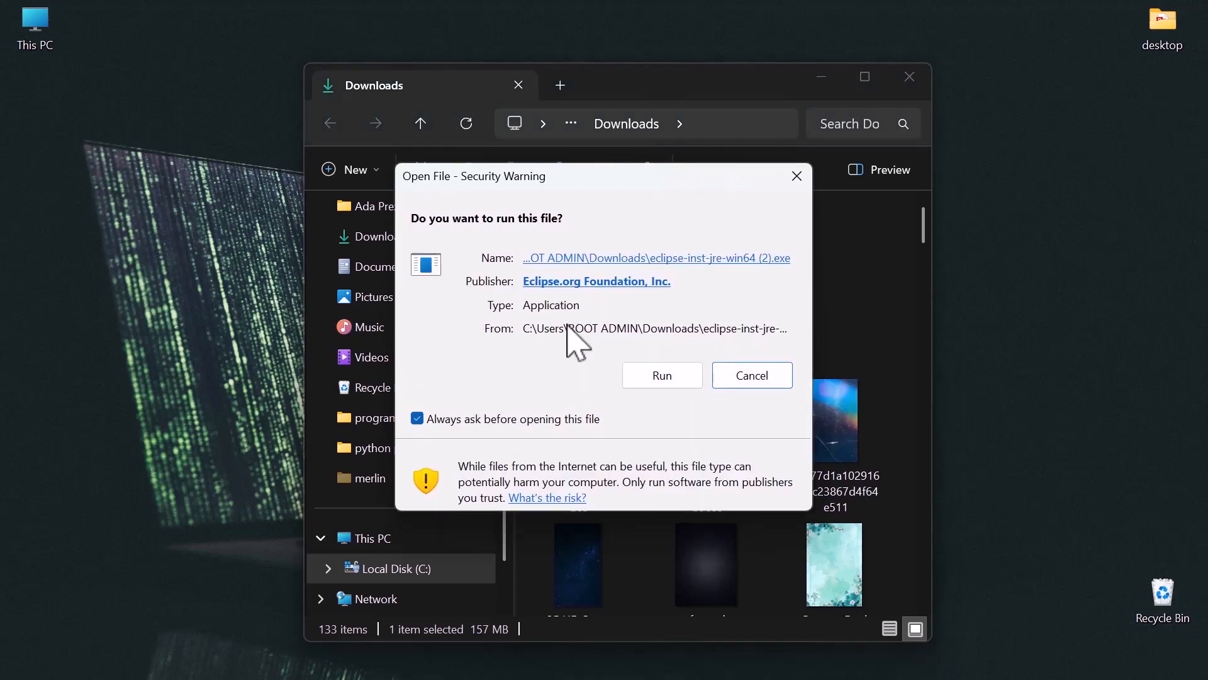
pyautogui.click(668, 381)
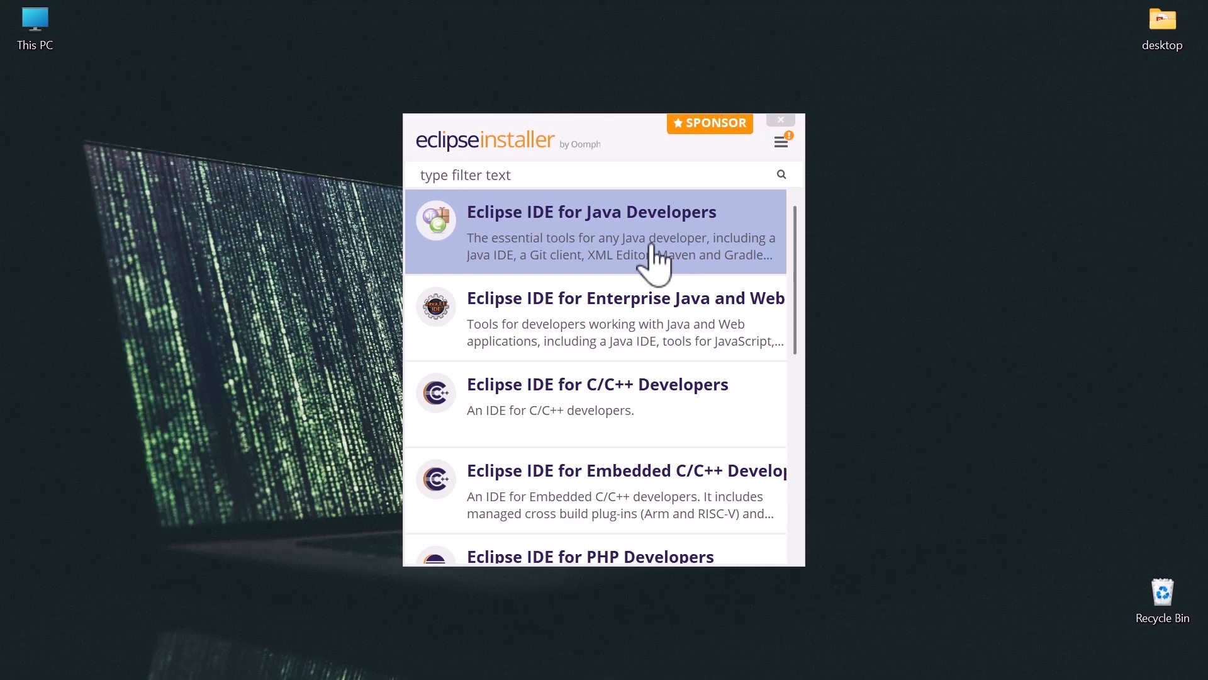
# Step: Install Eclipse IDE for Java Developers with the default settings and launch it with the default eclipse-workspace directory
pyautogui.click(598, 238)
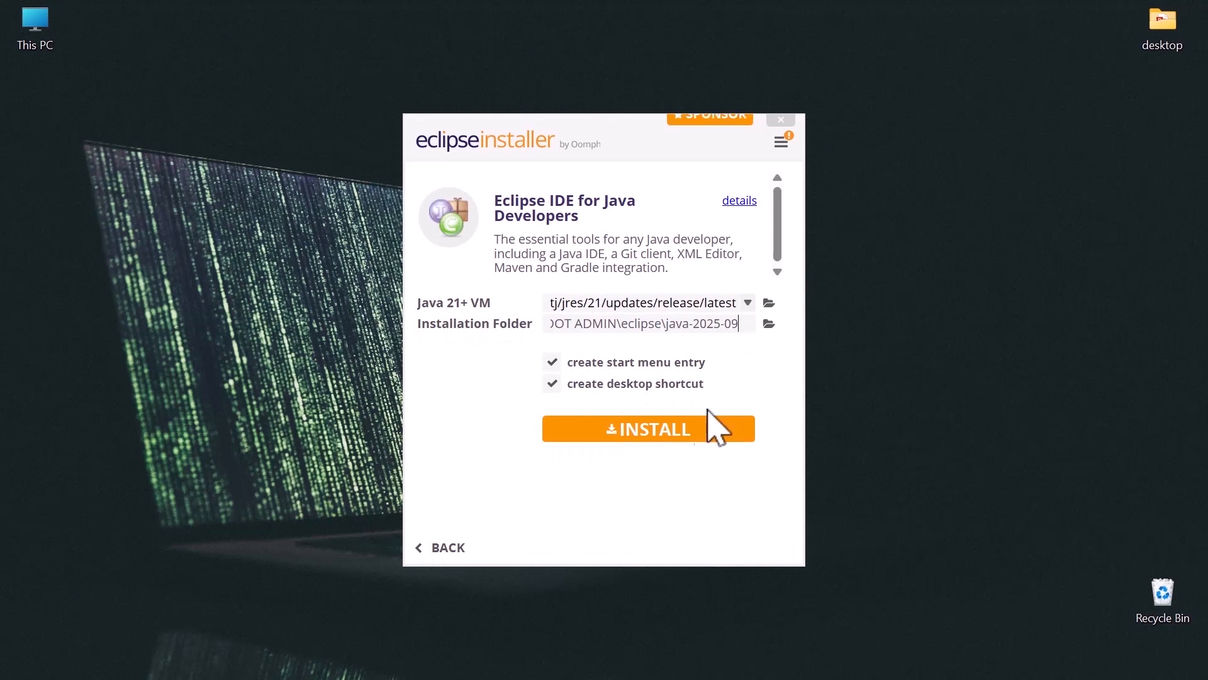
pyautogui.click(703, 433)
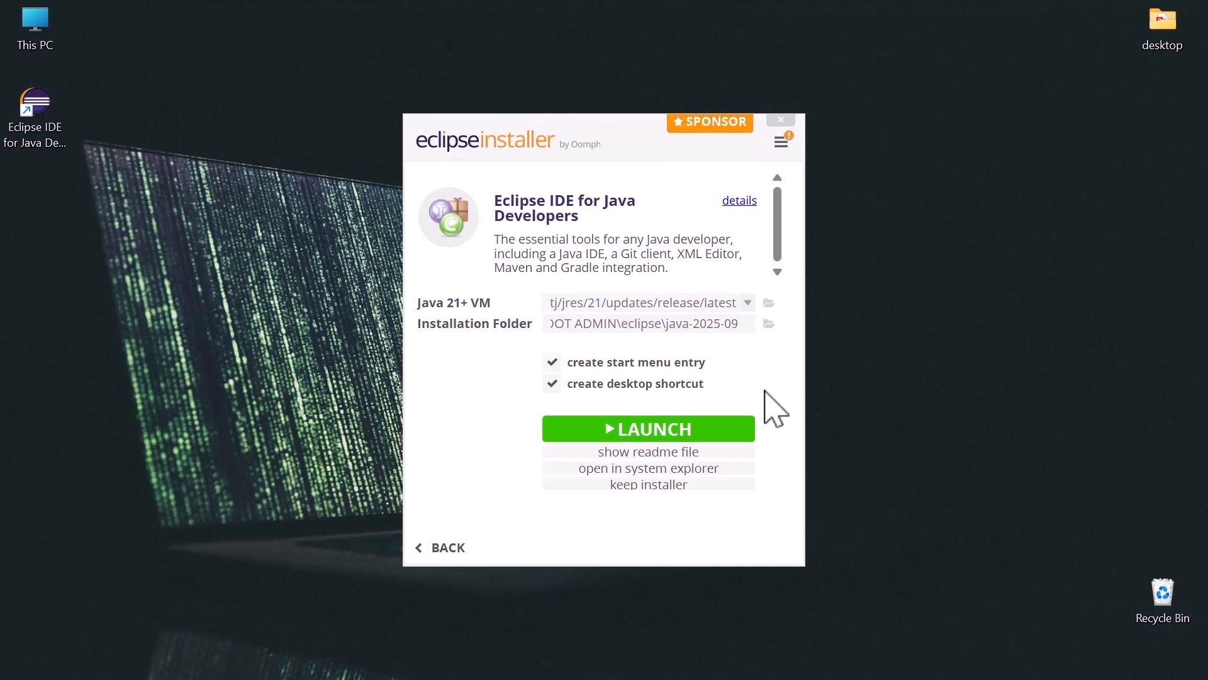
pyautogui.click(674, 429)
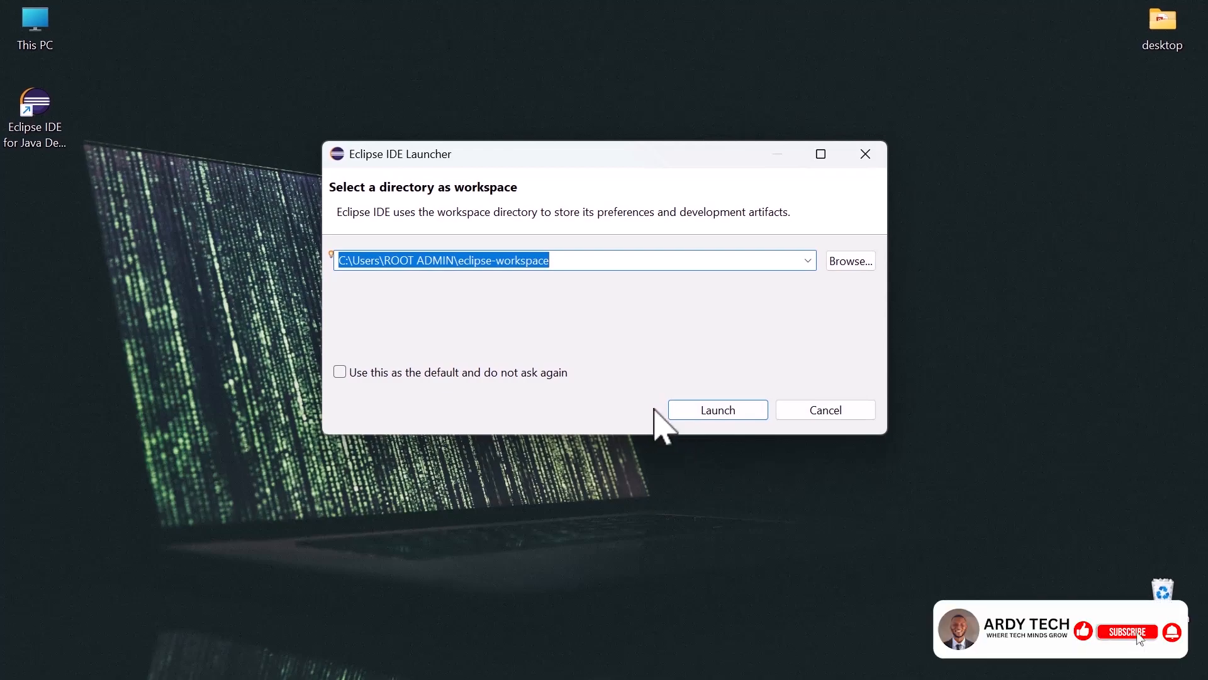
pyautogui.click(719, 413)
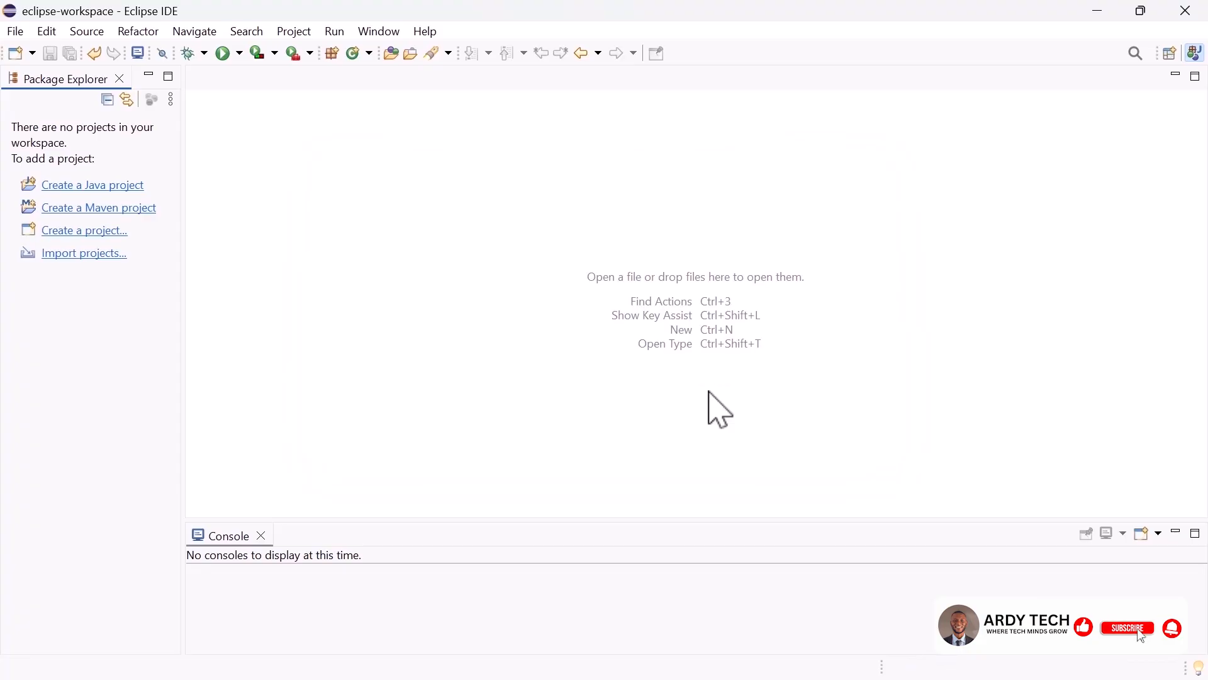